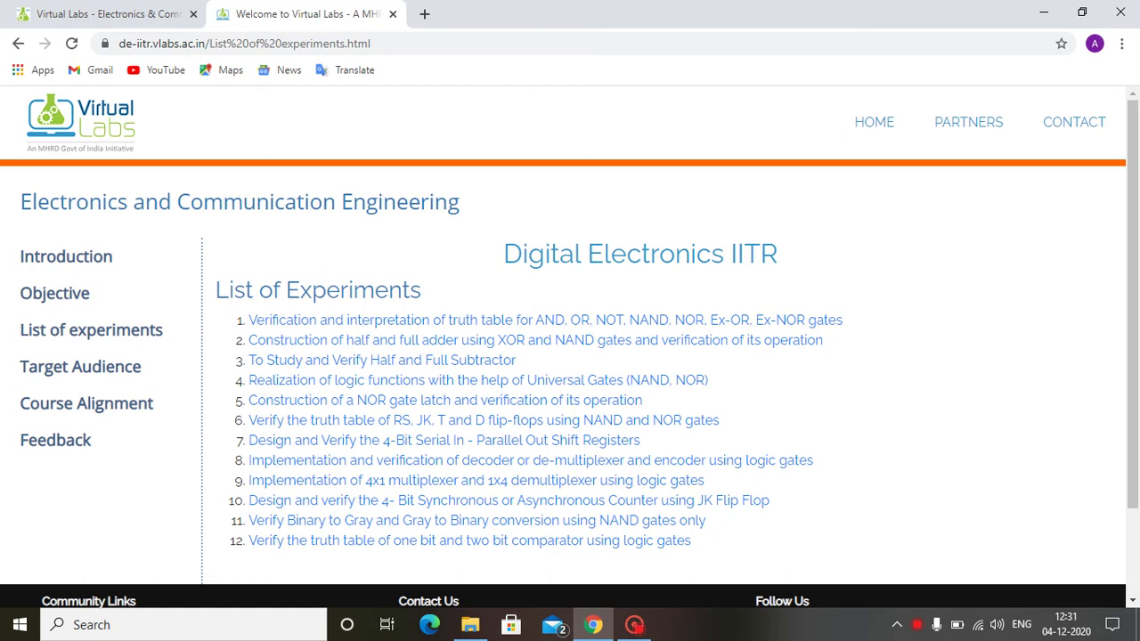
Launch the 1-Bit Comparator simulator from experiment 12's Simulation page.
click(470, 541)
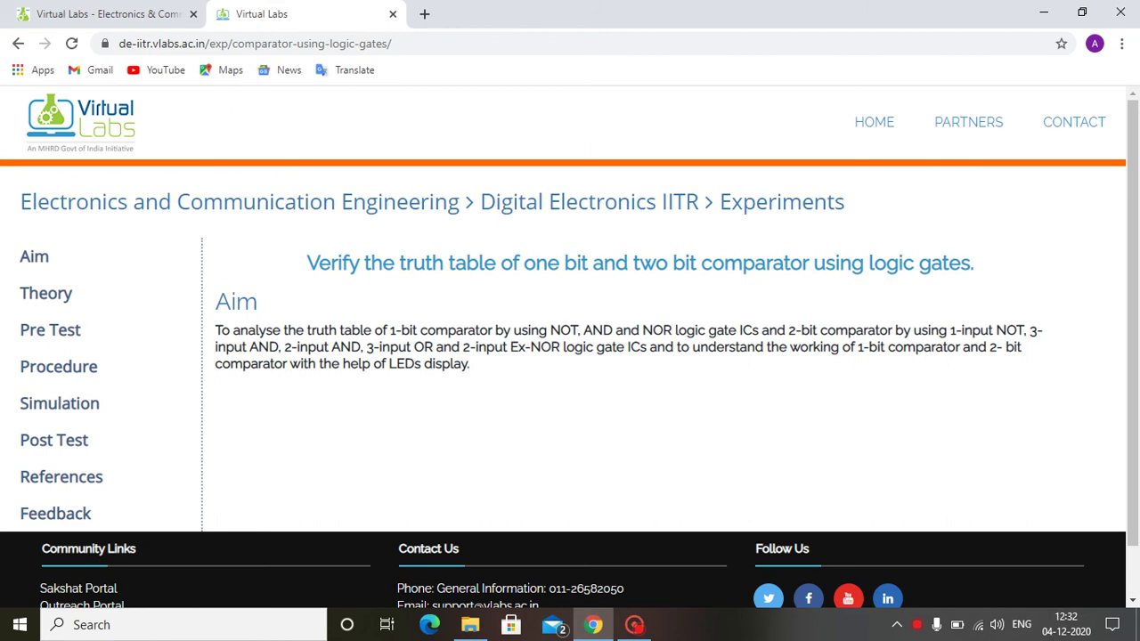
click(59, 403)
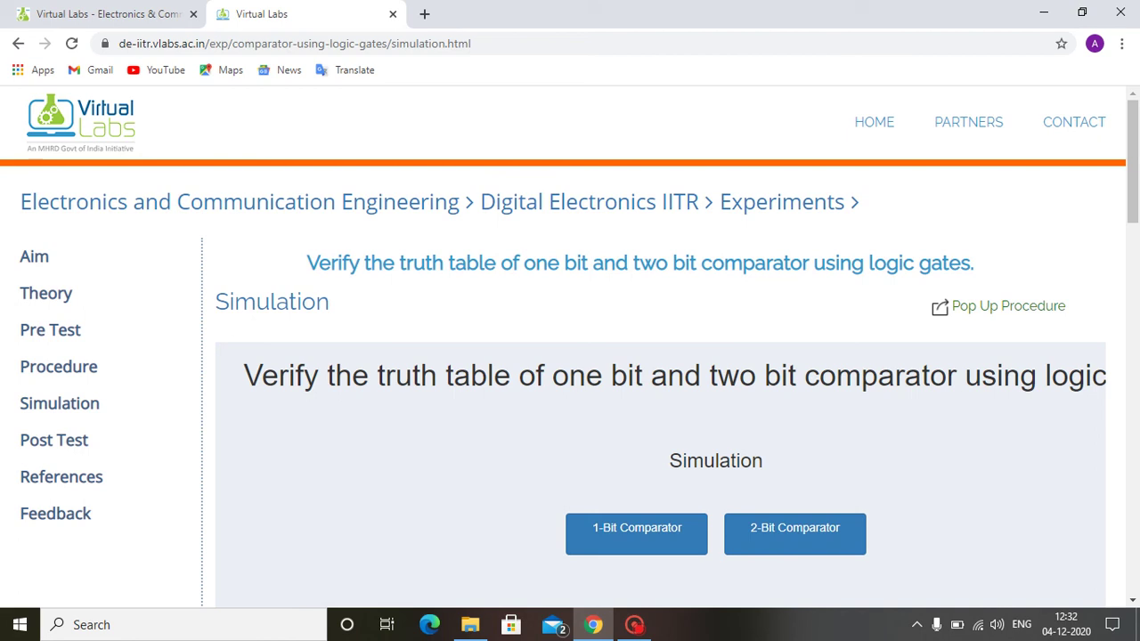
click(637, 533)
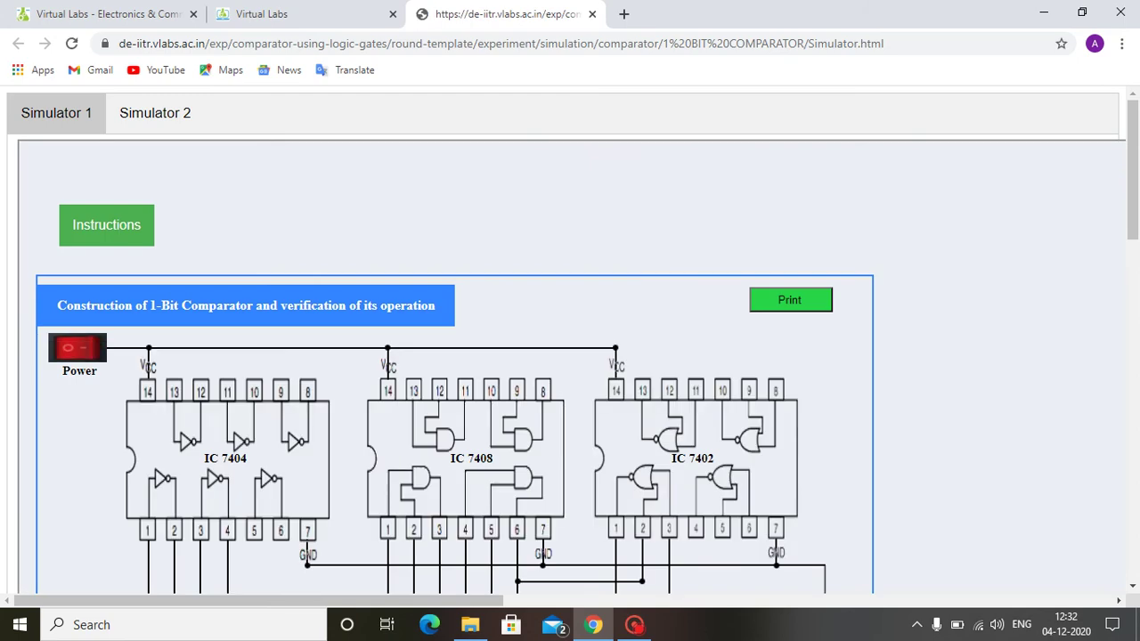
Read the 1-bit comparator simulator's instructions, then dismiss them.
click(106, 225)
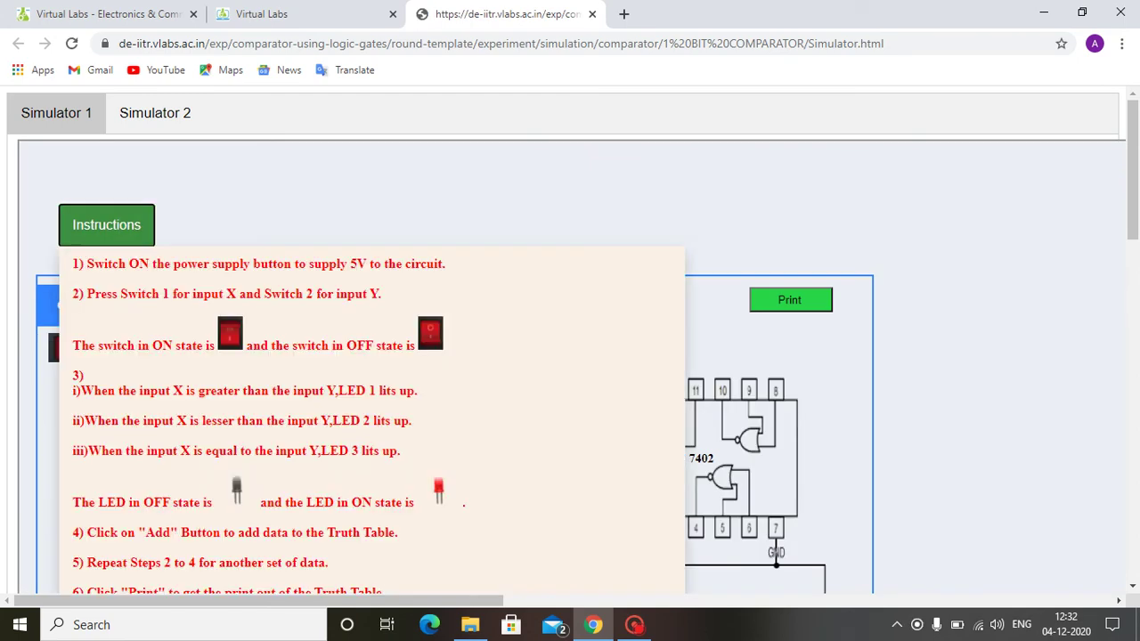
scroll(570, 357, down, 2)
scroll(570, 356, up, 2)
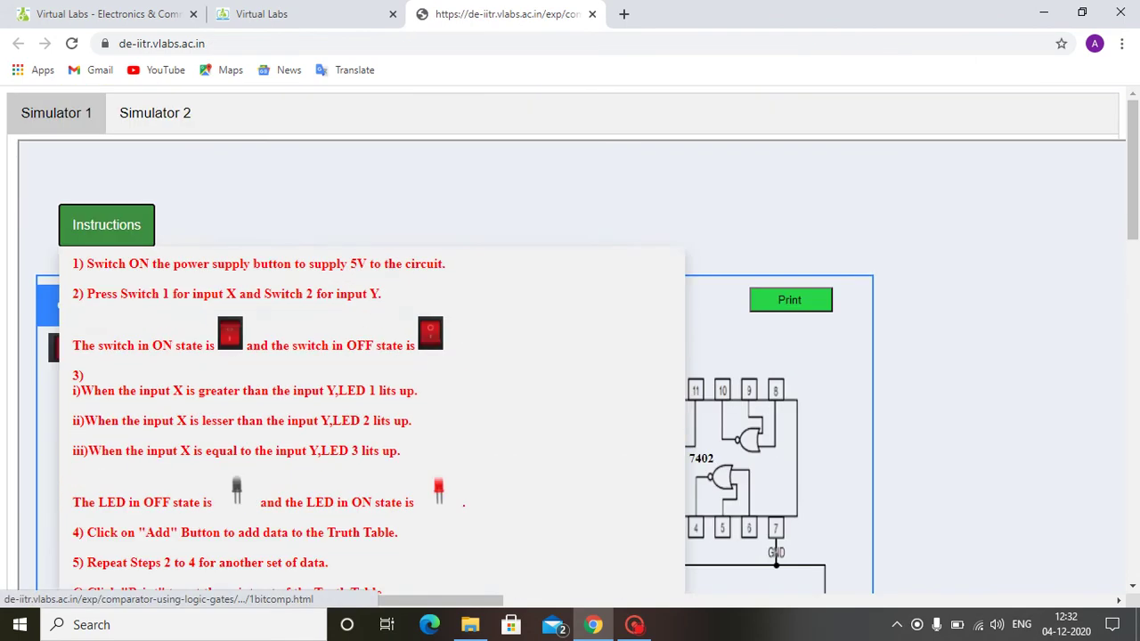
click(106, 225)
Switch on the circuit's power so the X=Y LED lights, then bring the Add button and truth table into view.
scroll(570, 356, down, 2)
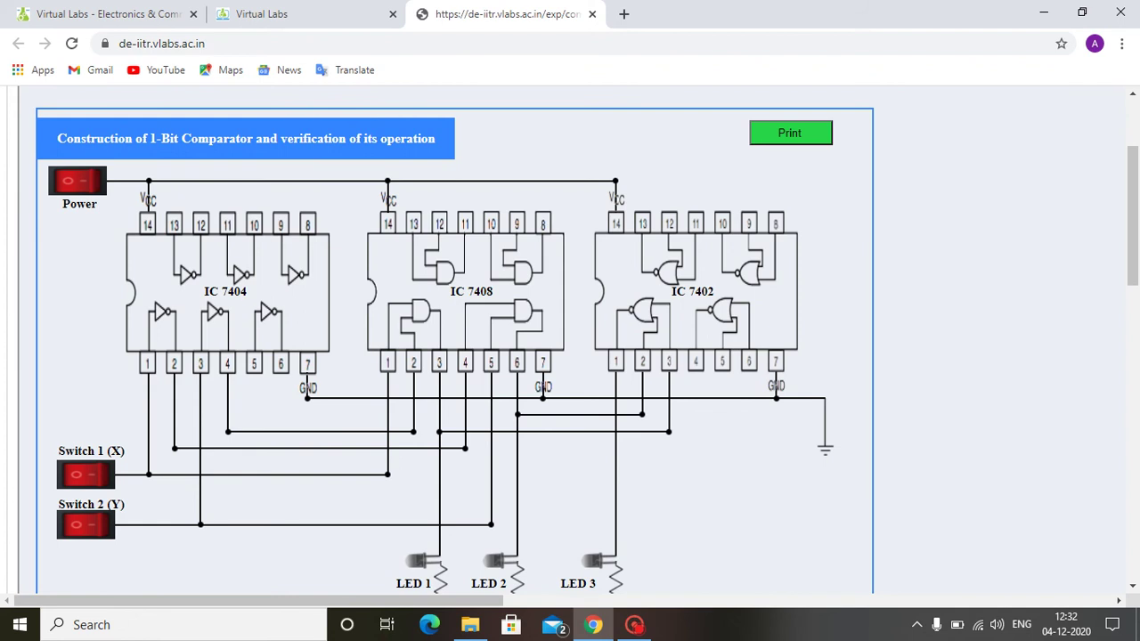
click(77, 181)
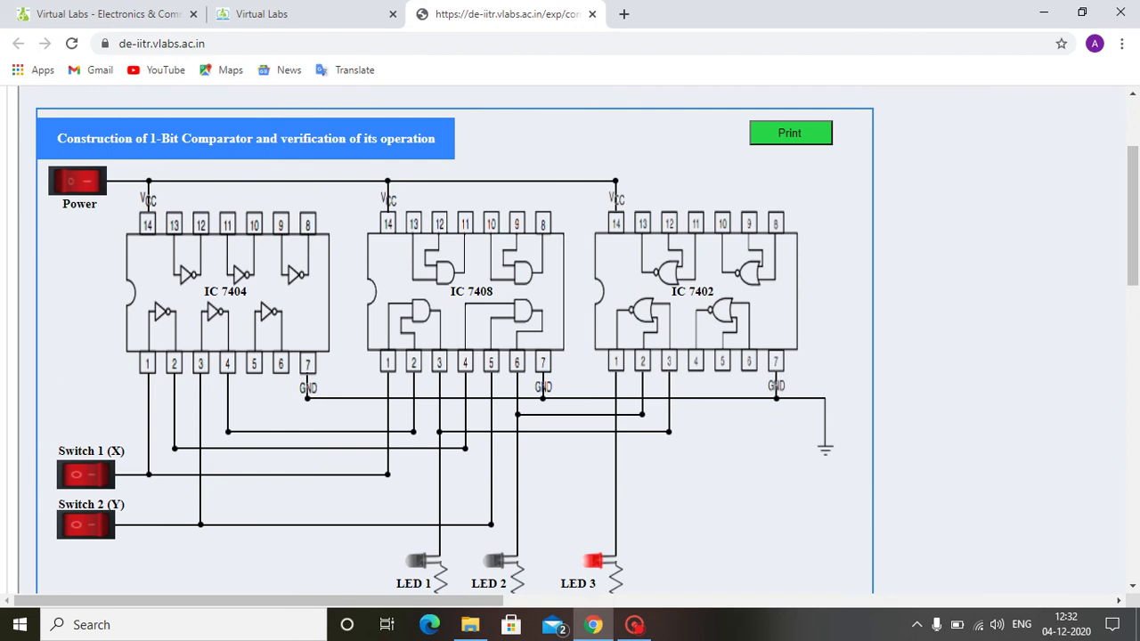
scroll(569, 338, down, 2)
scroll(570, 338, down, 1)
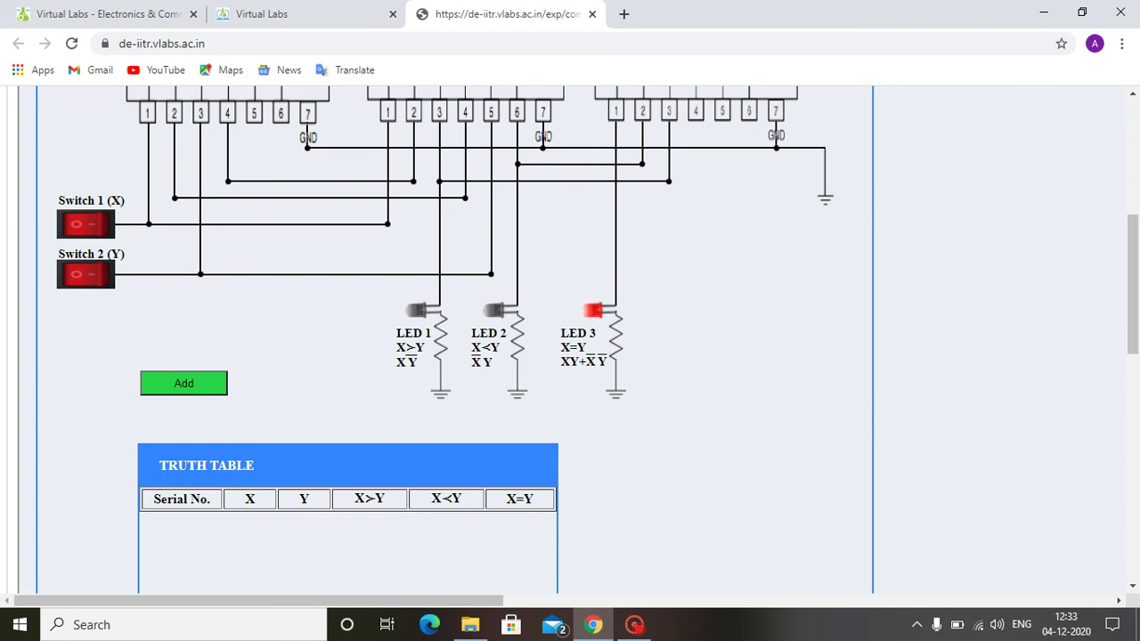
Record truth-table rows for X,Y = 00, 01, 10 and 11 using Switches 1 and 2.
click(183, 383)
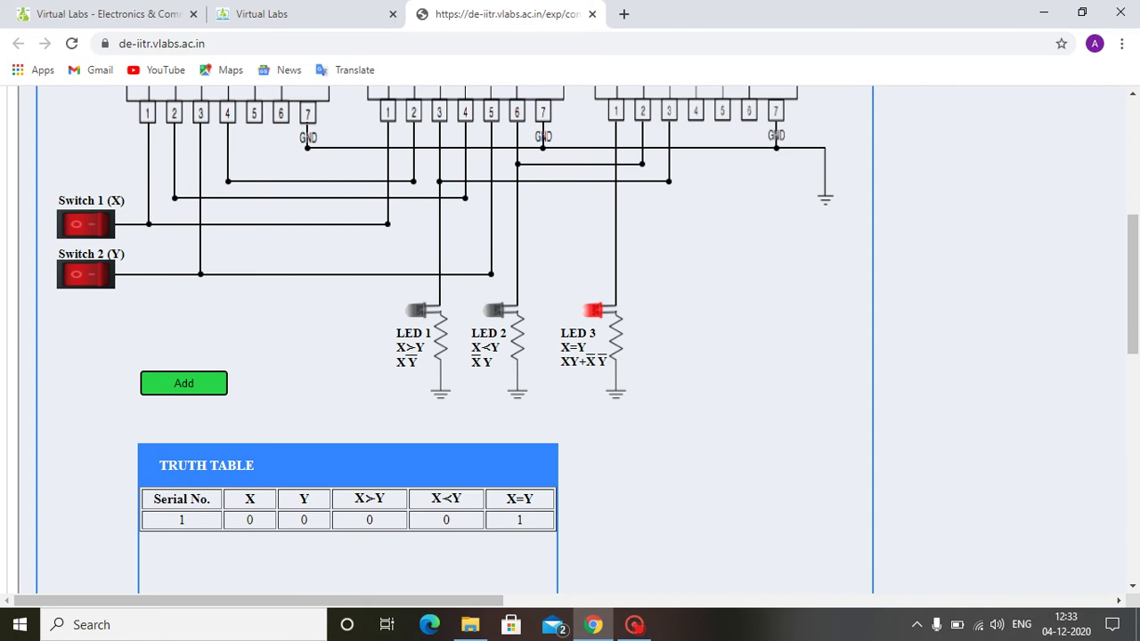
click(86, 275)
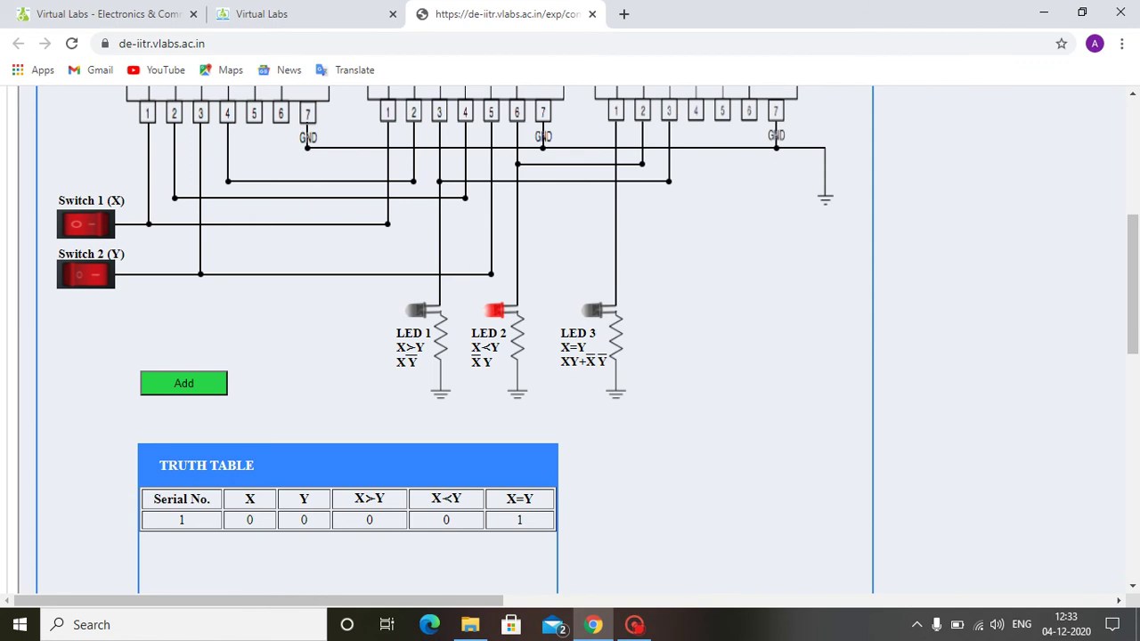
click(184, 383)
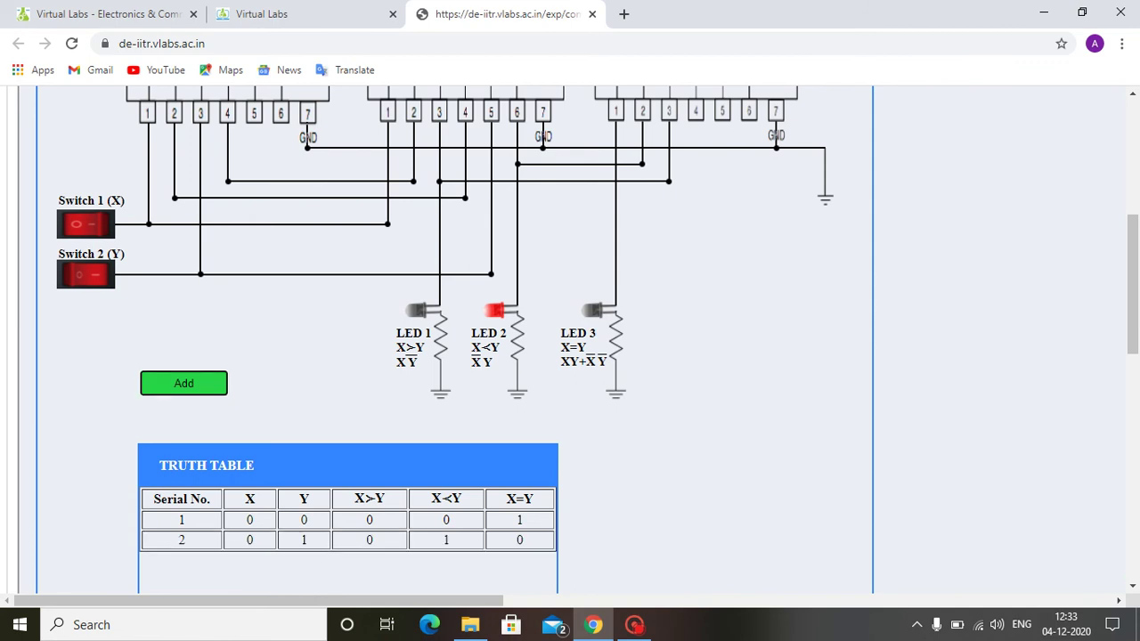
click(86, 224)
click(86, 274)
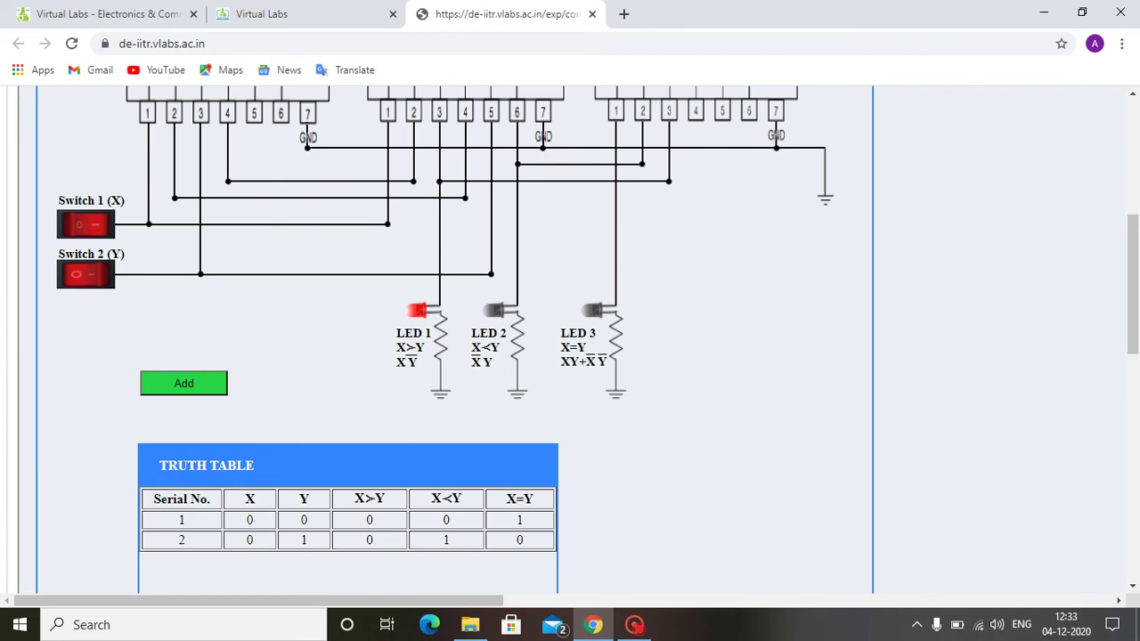
click(184, 383)
click(86, 274)
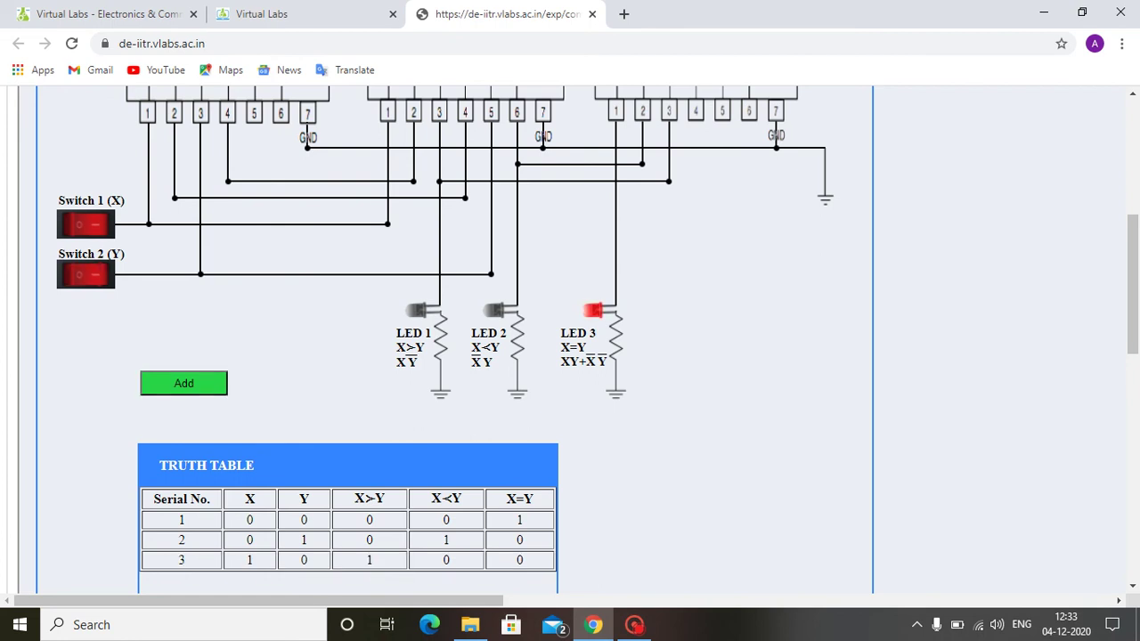
click(183, 383)
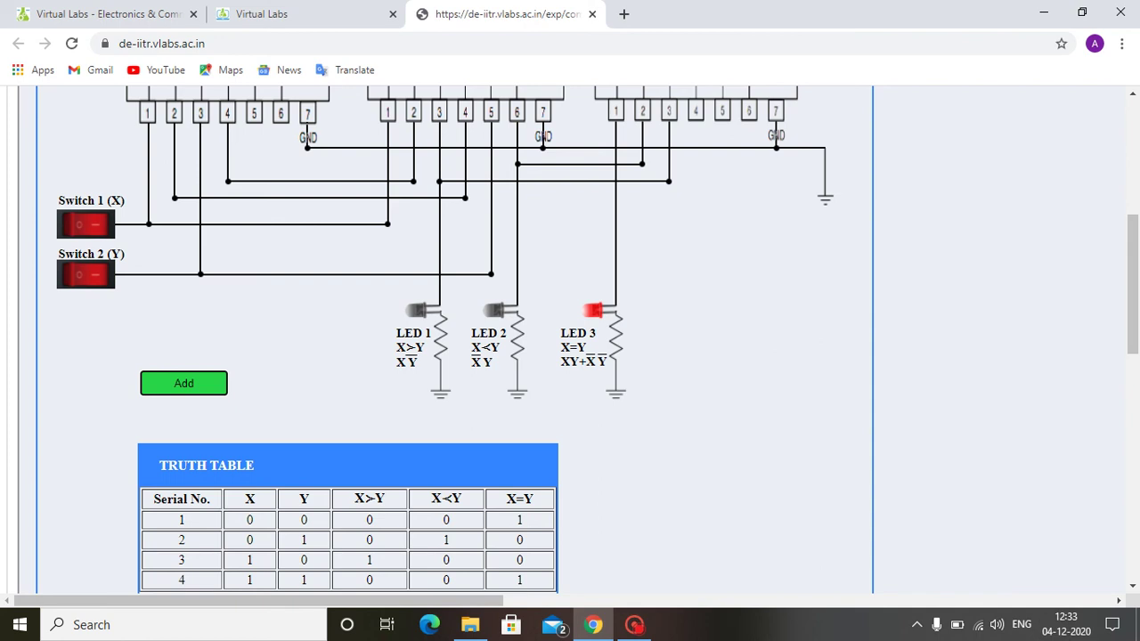
Review the finished 1-bit truth table and close the 1-bit simulator tab.
scroll(445, 338, down, 1)
scroll(570, 338, up, 5)
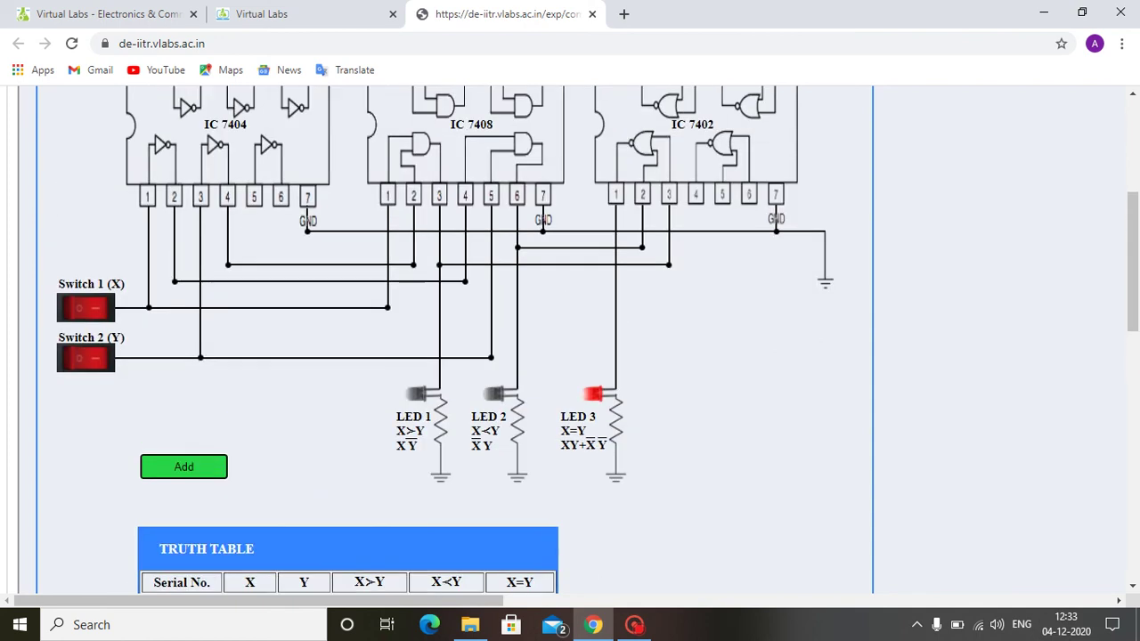
scroll(570, 338, down, 4)
scroll(570, 339, up, 3)
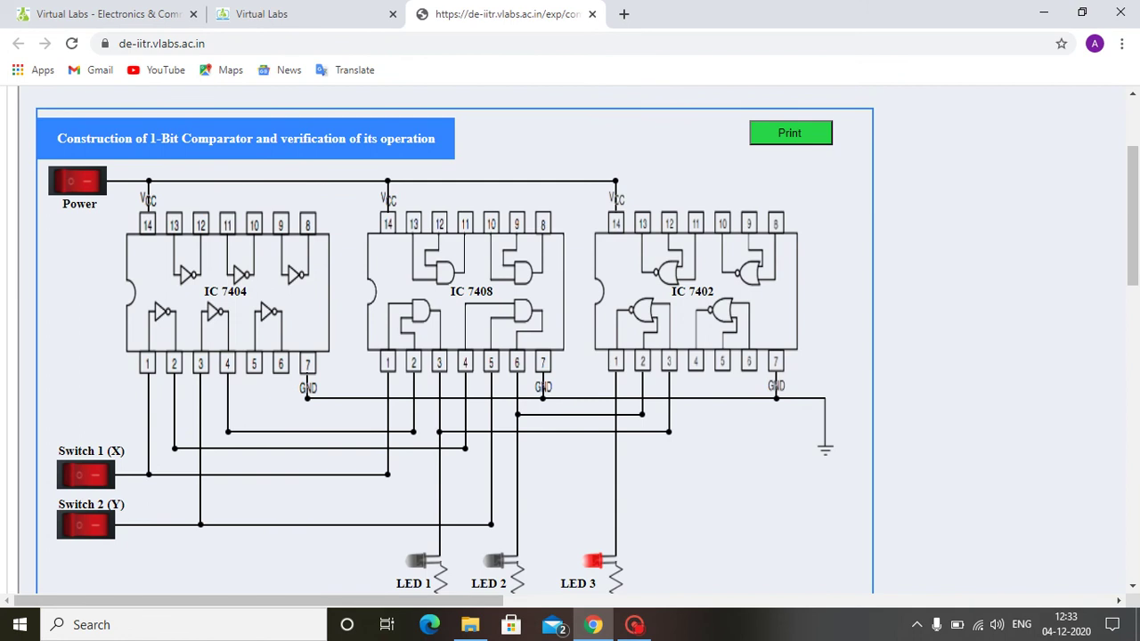
scroll(569, 343, up, 1)
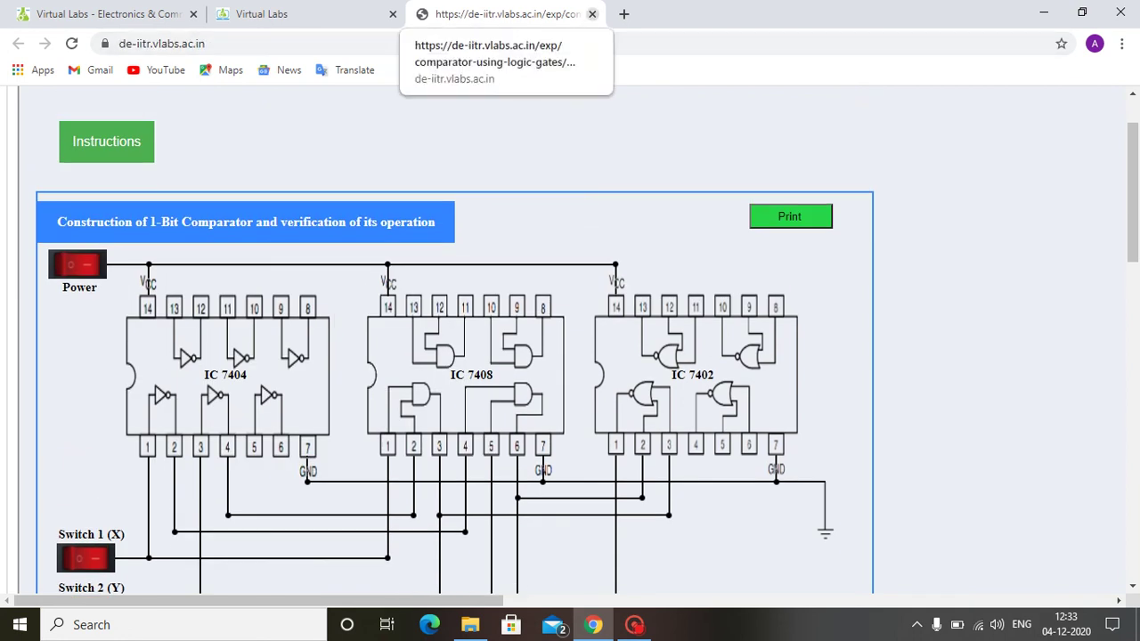
click(592, 14)
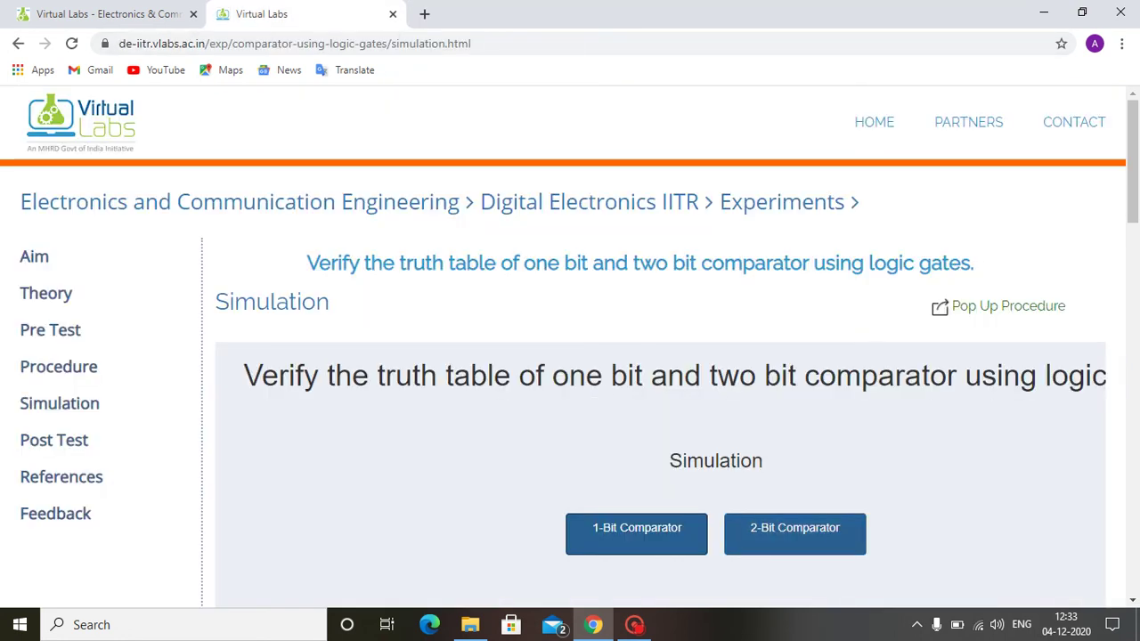
Launch the 2-Bit Comparator simulator and scroll down to its empty truth table.
click(795, 533)
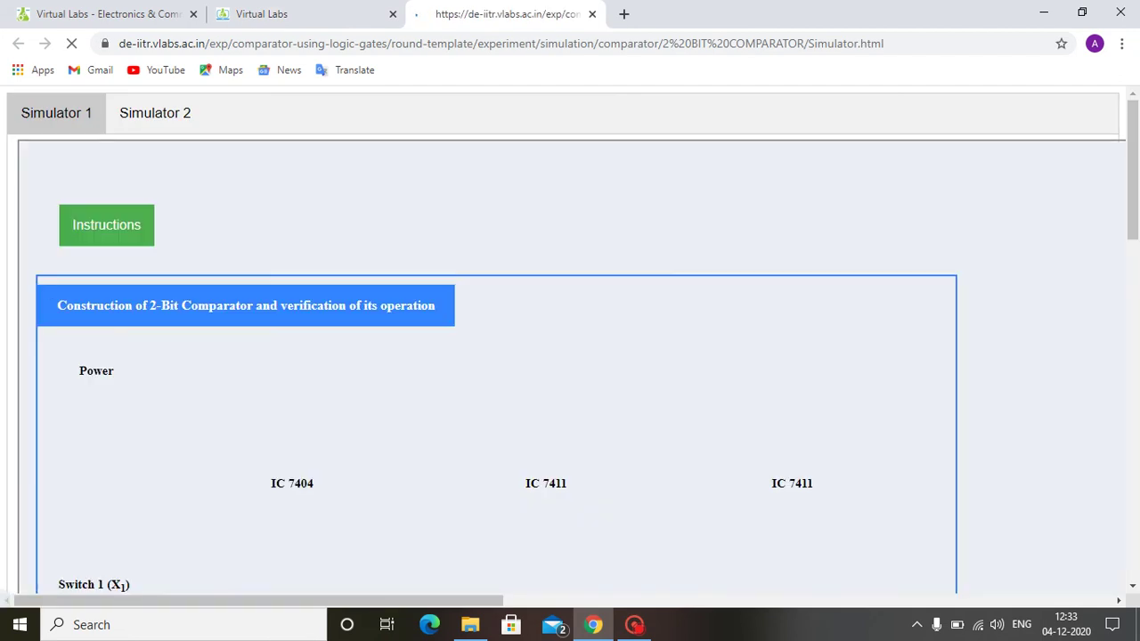
scroll(570, 339, down, 3)
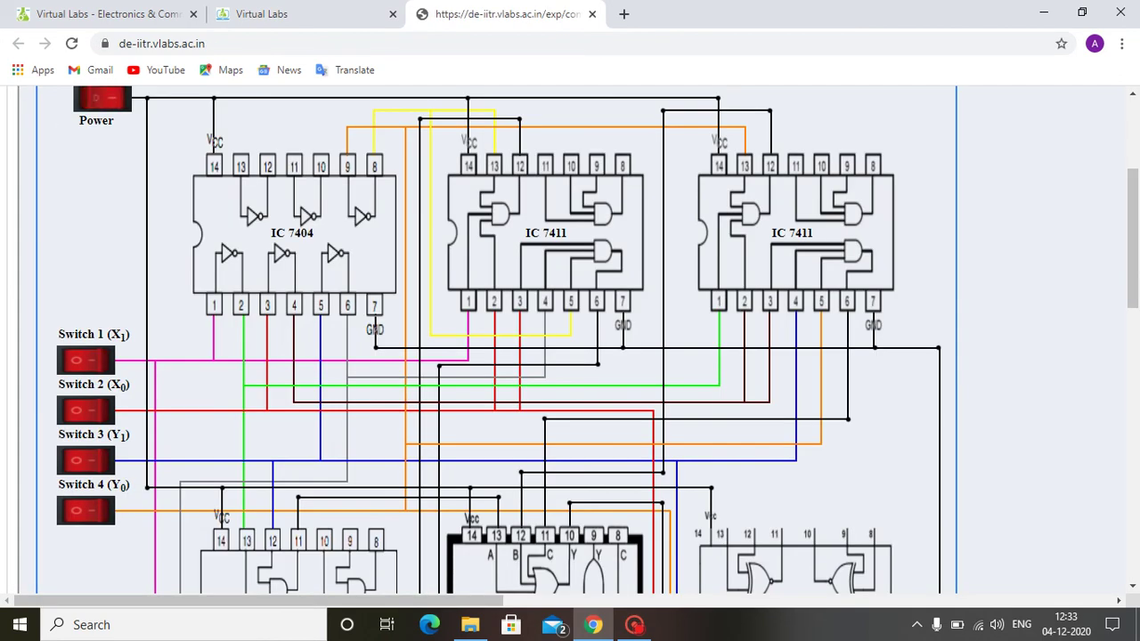
scroll(570, 339, down, 1)
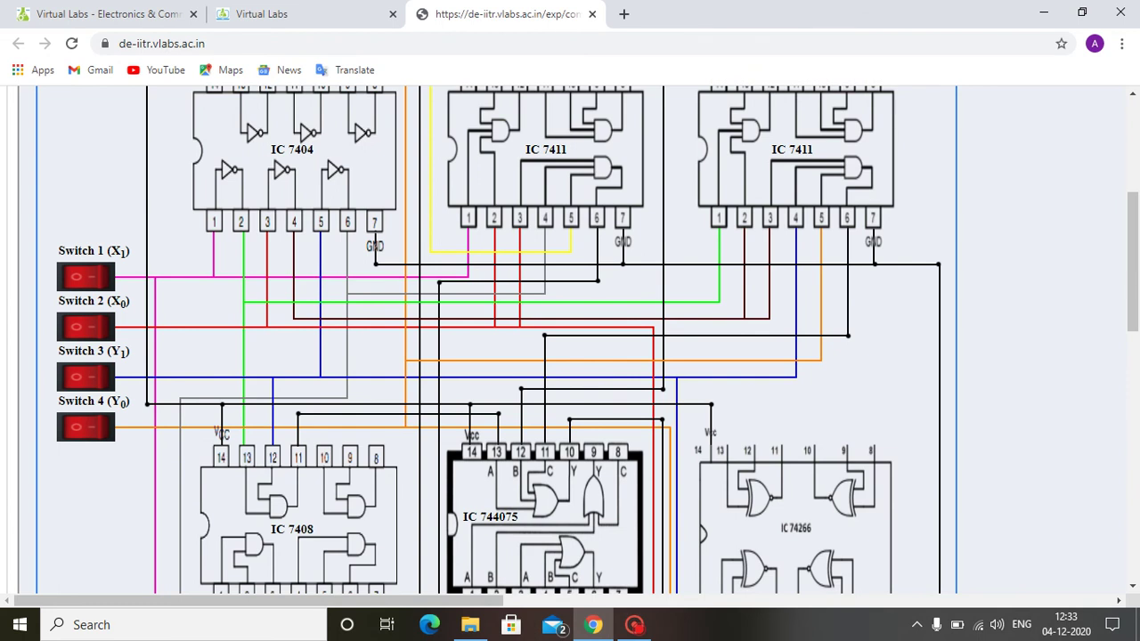
scroll(570, 339, down, 3)
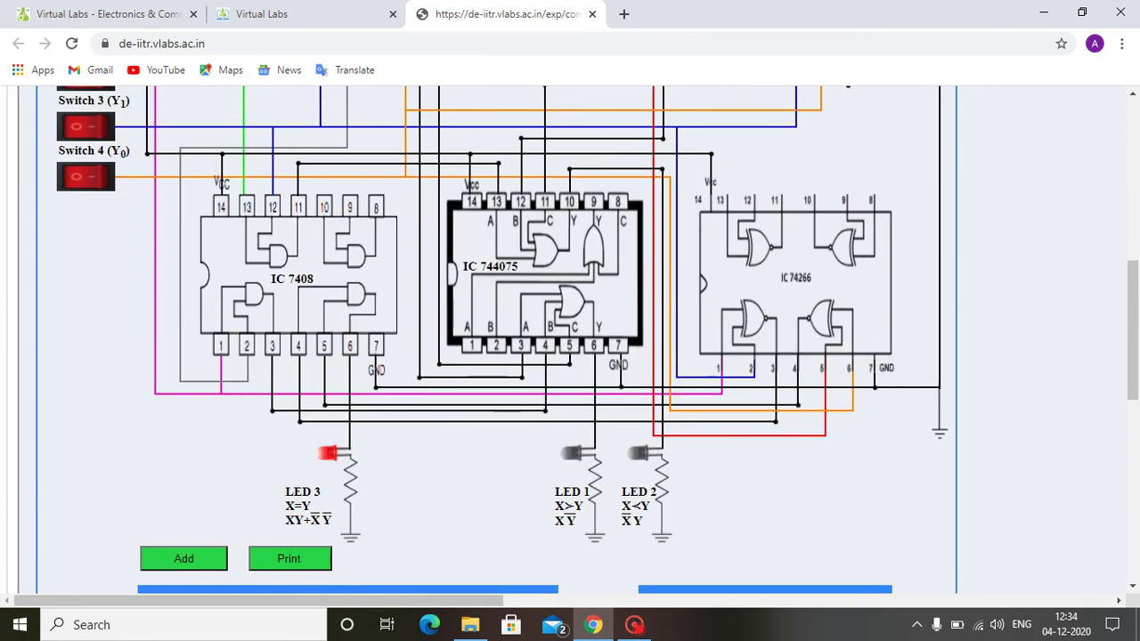
scroll(570, 339, down, 3)
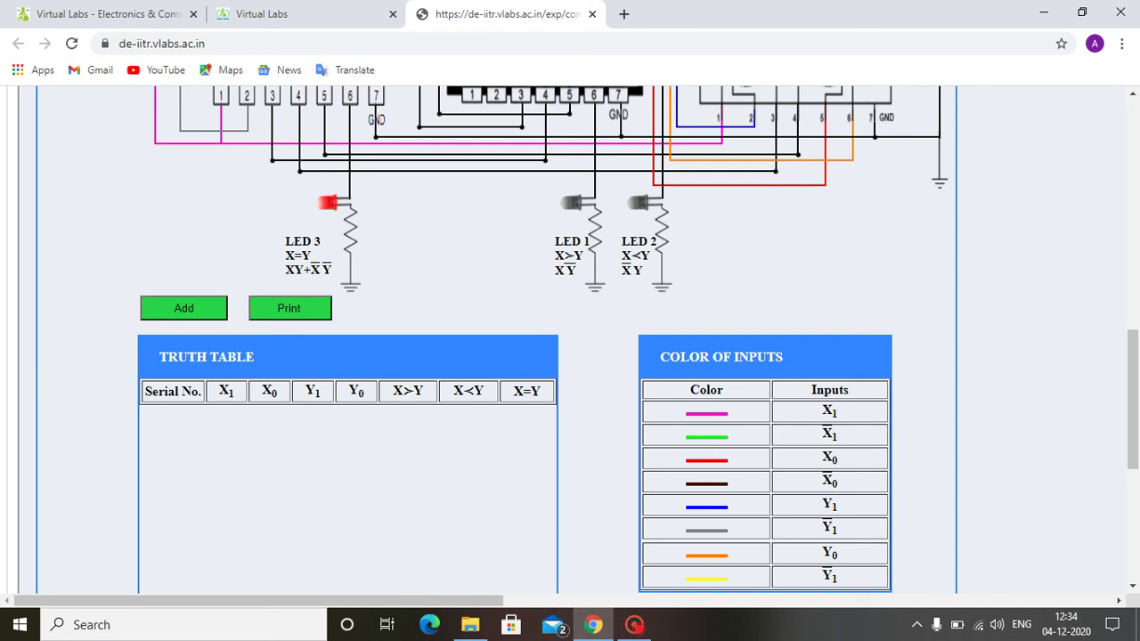
Add truth-table rows for inputs 0000 (X=Y) and 0100 (X0 on, X>Y).
click(183, 308)
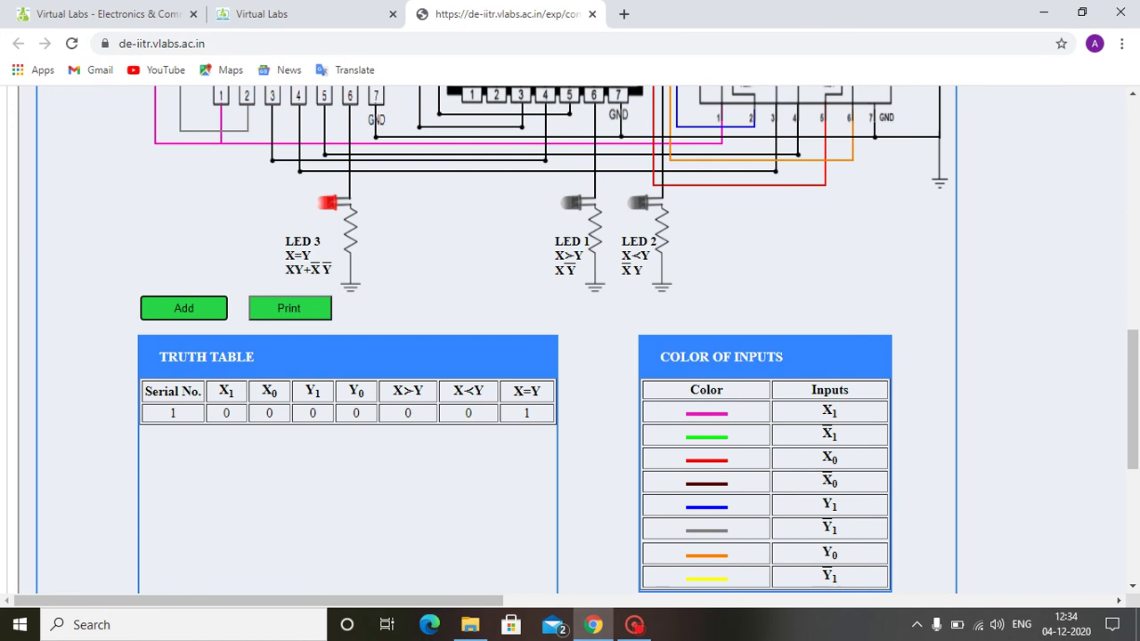
scroll(503, 340, up, 3)
scroll(502, 340, up, 2)
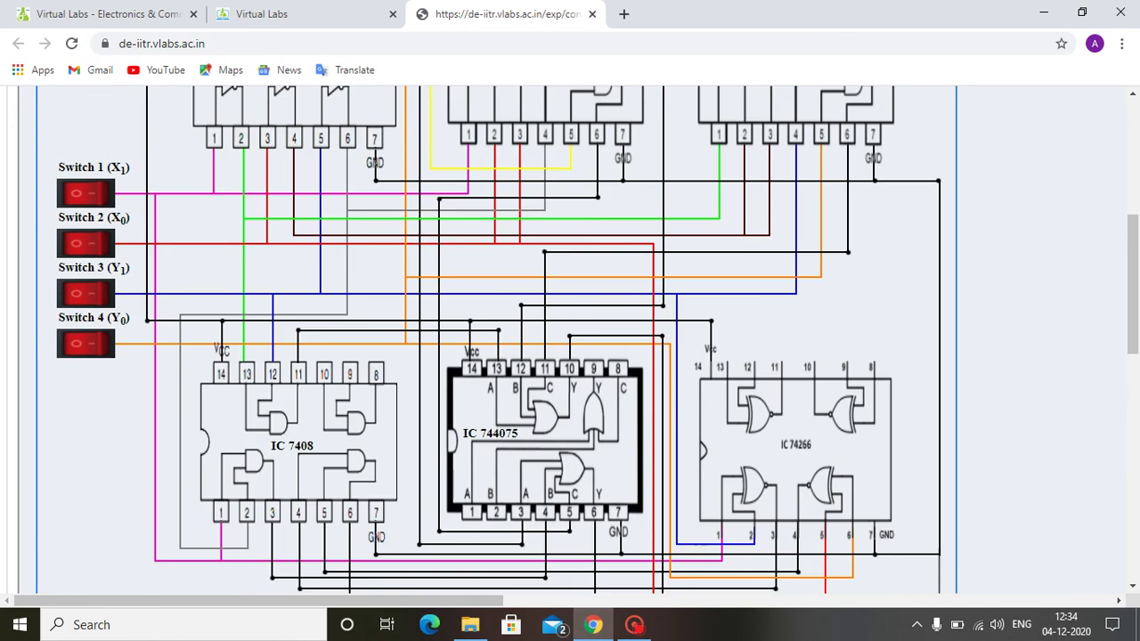
click(85, 243)
scroll(570, 338, down, 4)
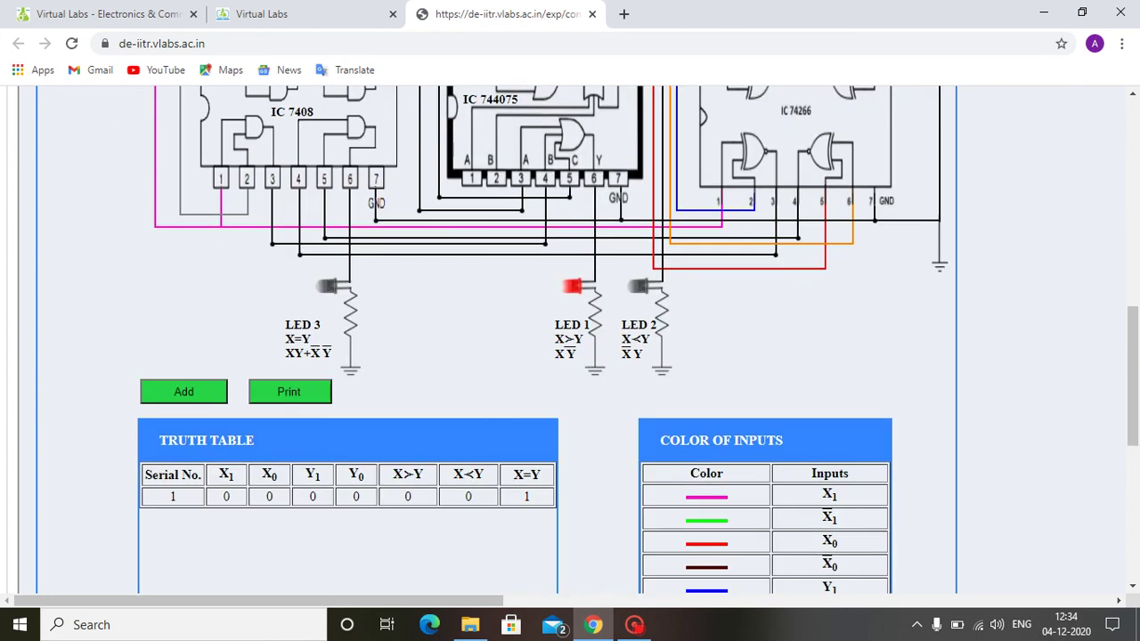
click(184, 392)
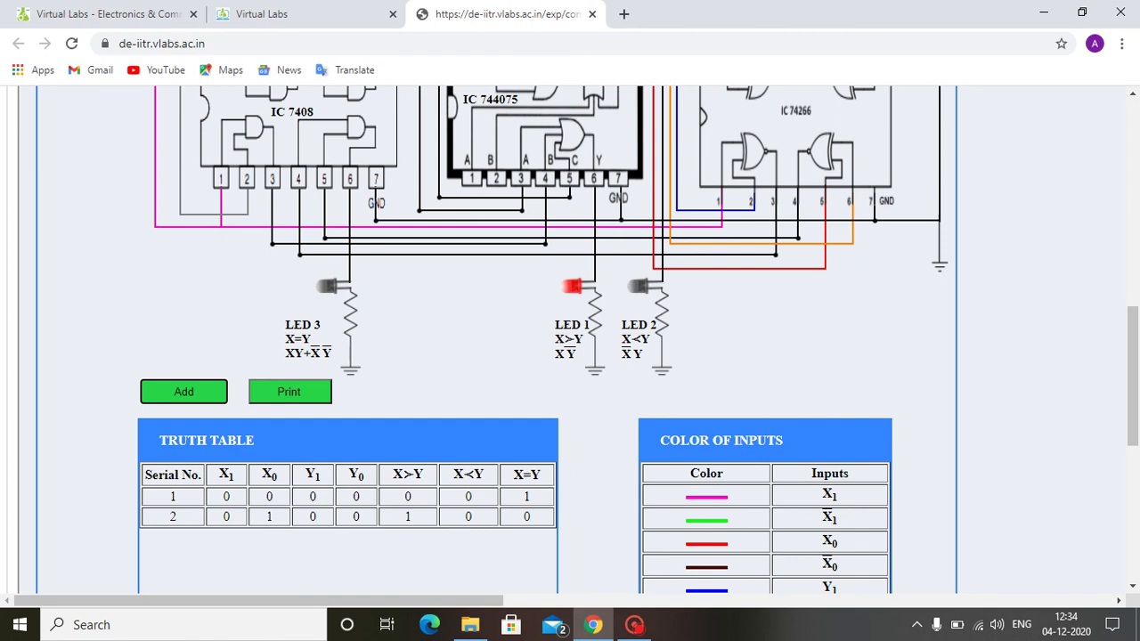
Turn on inputs Y1 and Y0 so the X<Y LED lights.
scroll(570, 338, up, 5)
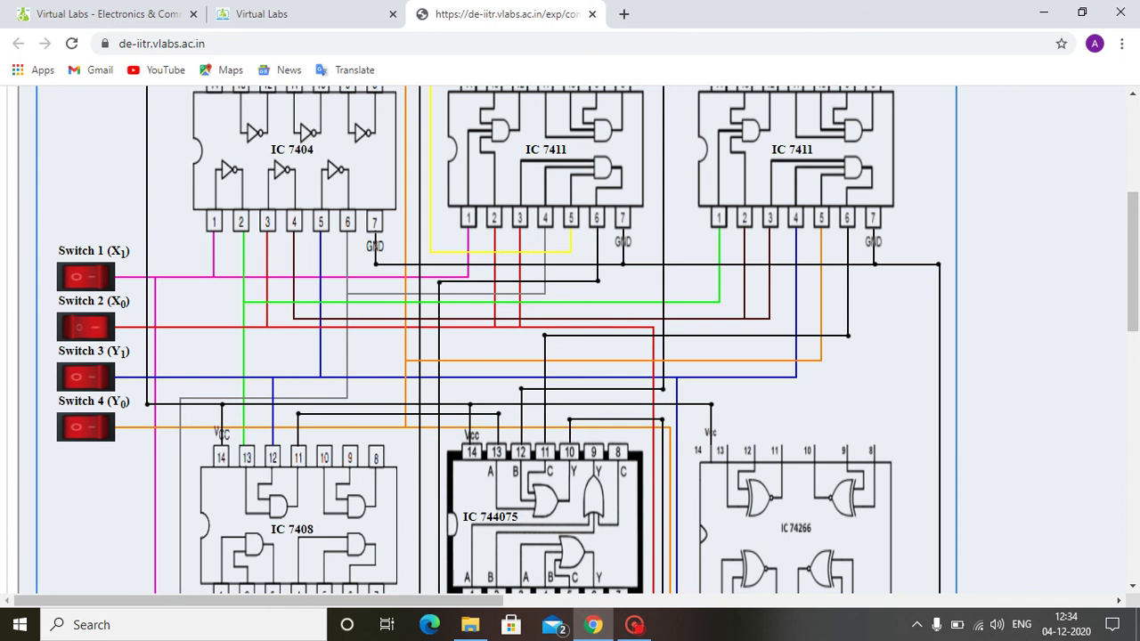
click(85, 377)
click(86, 427)
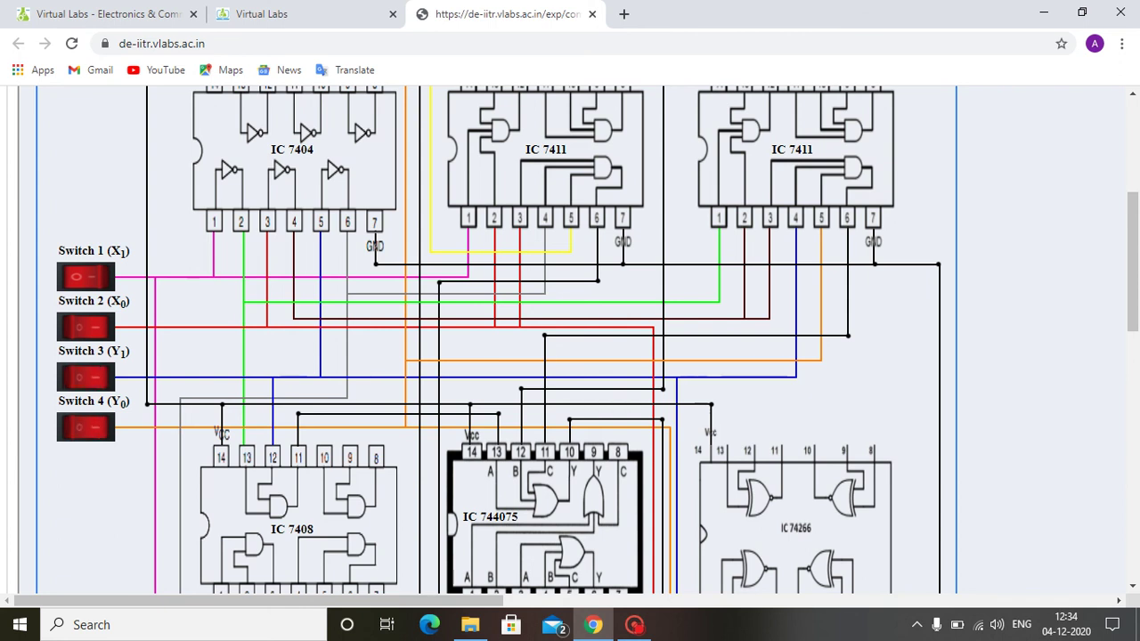
scroll(570, 338, down, 2)
scroll(570, 339, down, 2)
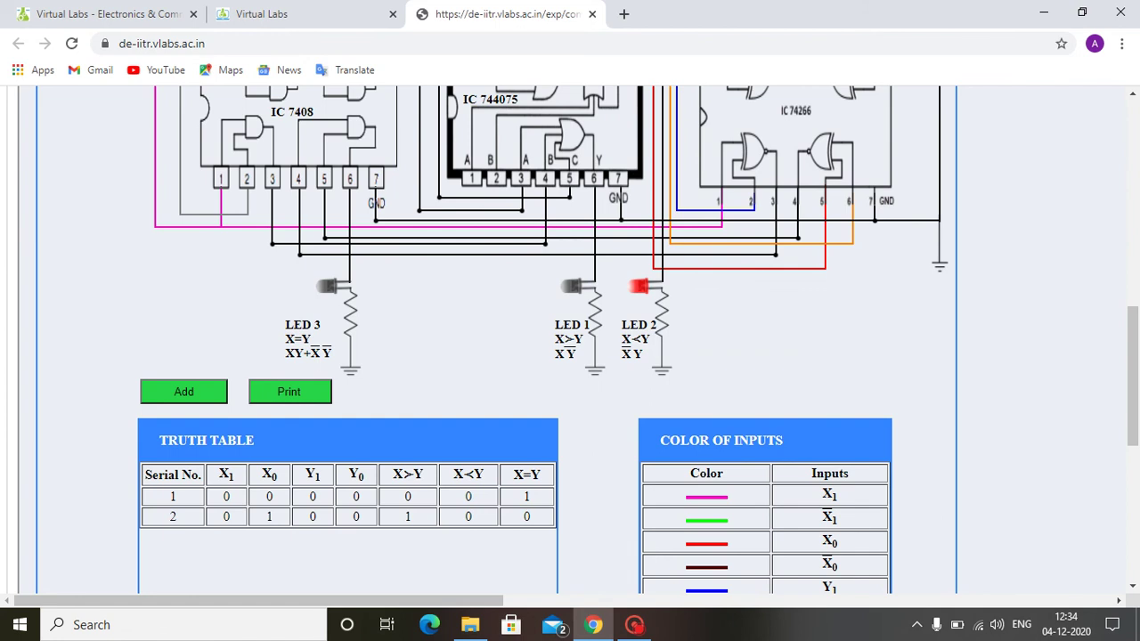
Add row 3 for input 0111 (X<Y = 1), then look over the circuit.
click(183, 391)
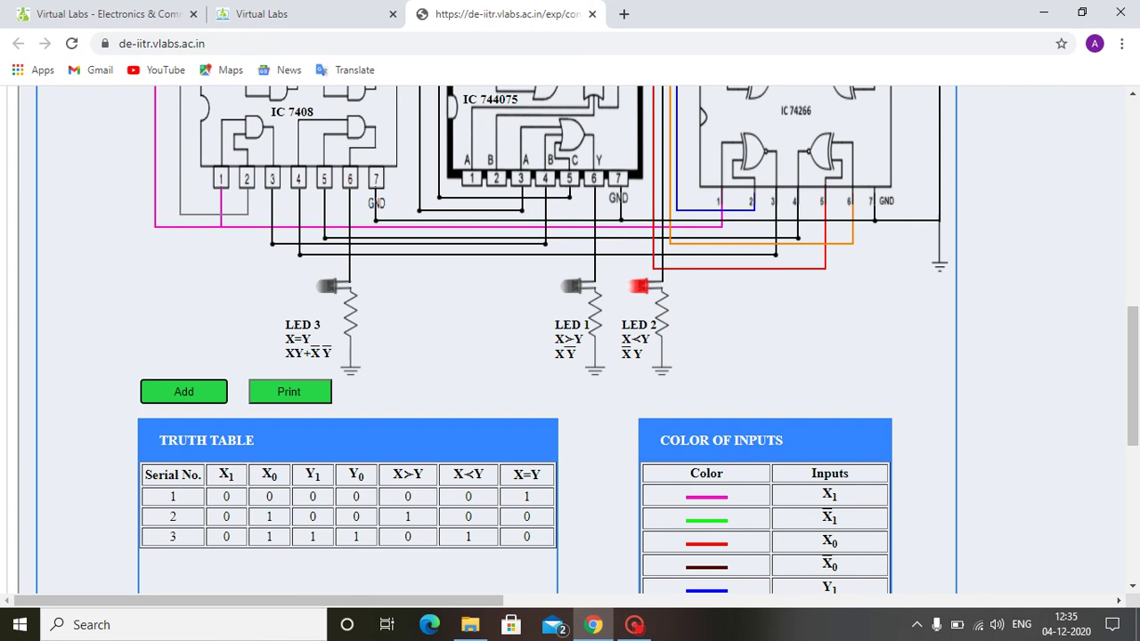
scroll(587, 338, down, 4)
scroll(588, 338, up, 6)
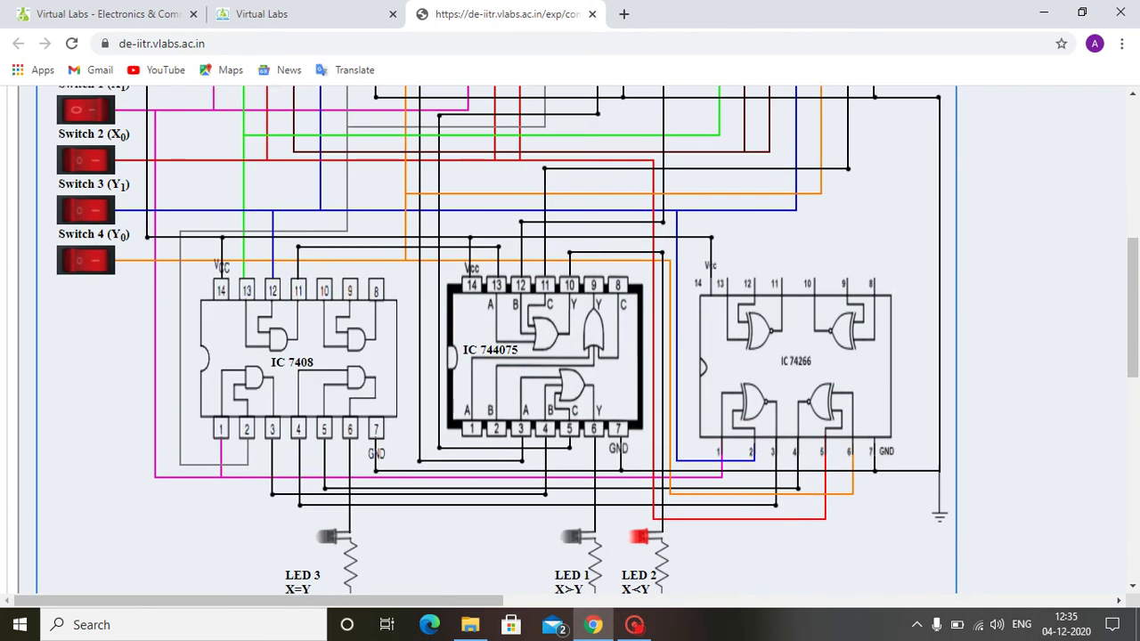
scroll(588, 338, up, 4)
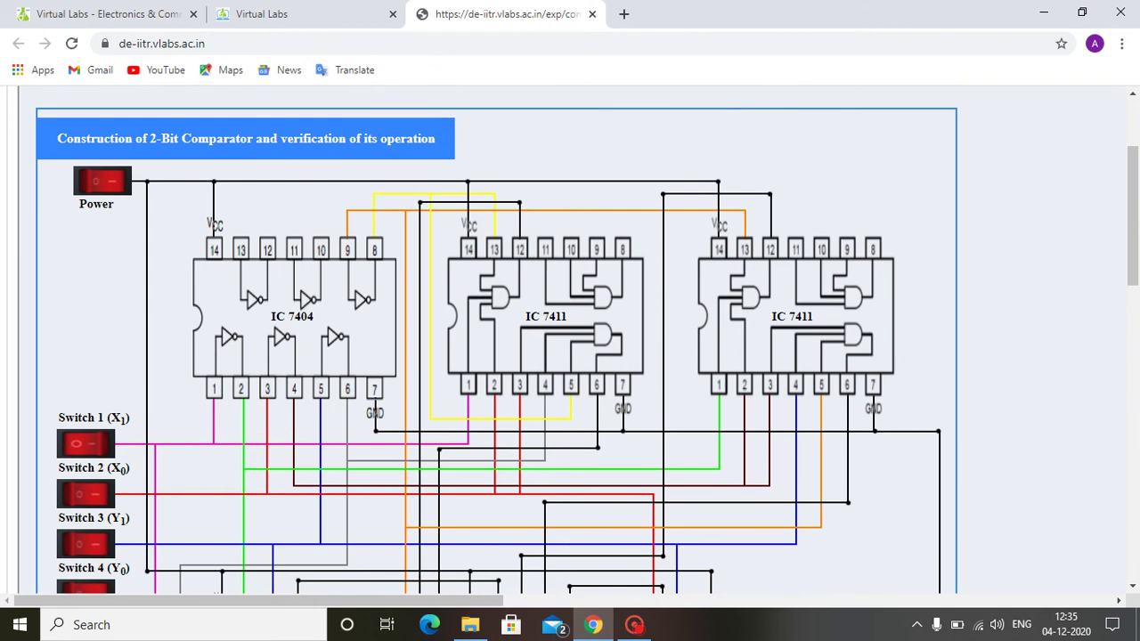
scroll(569, 338, up, 2)
scroll(570, 339, down, 6)
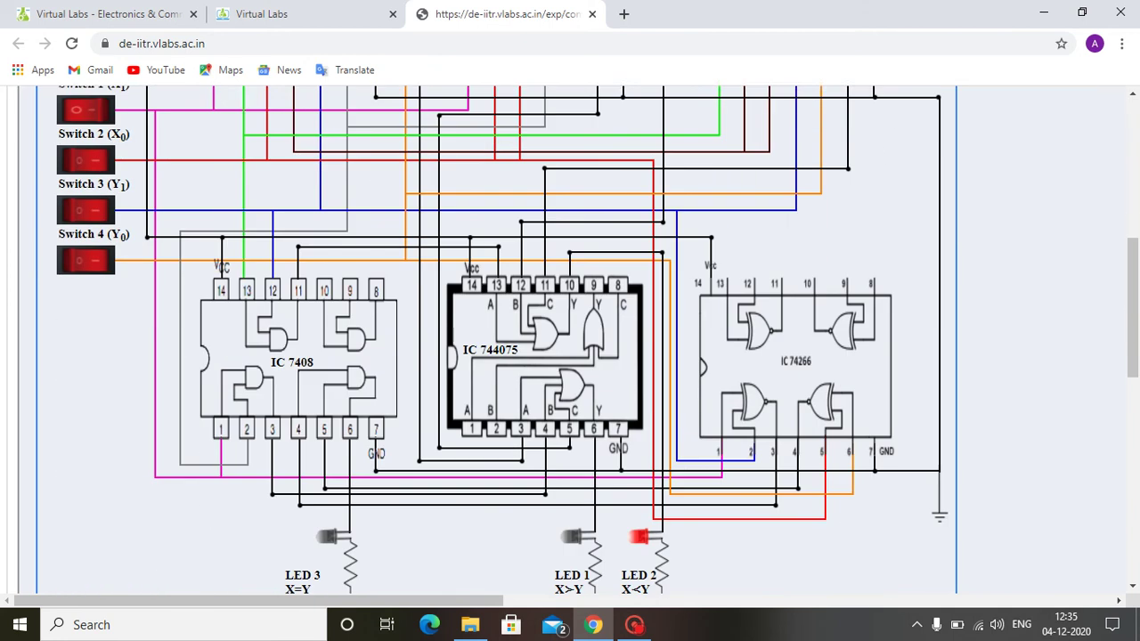
scroll(570, 338, down, 2)
scroll(569, 338, up, 7)
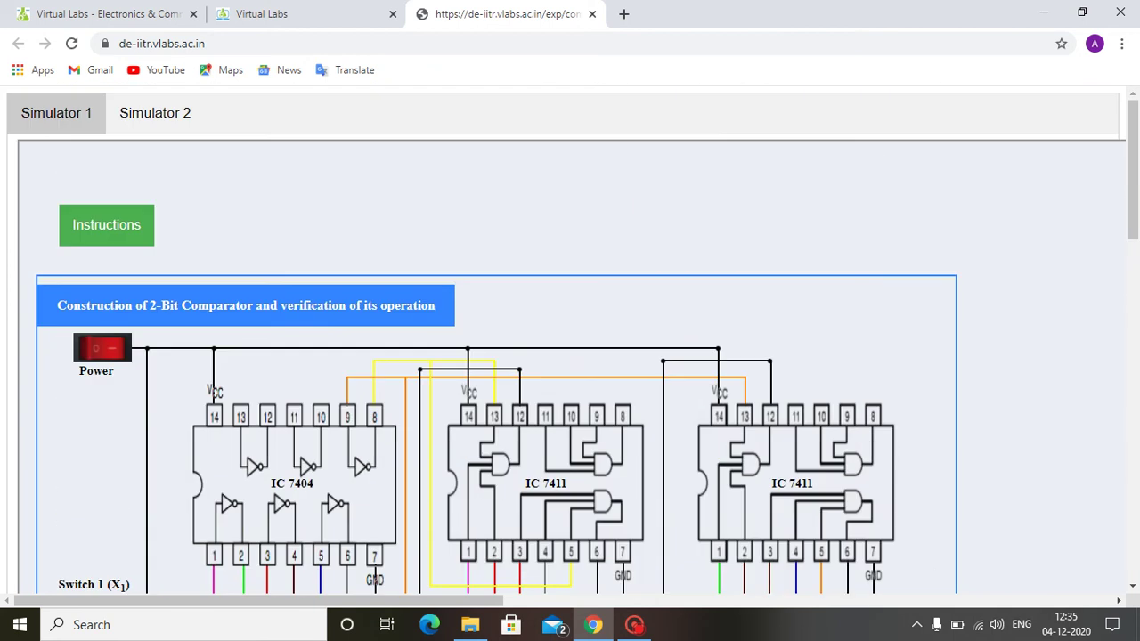
scroll(570, 338, down, 4)
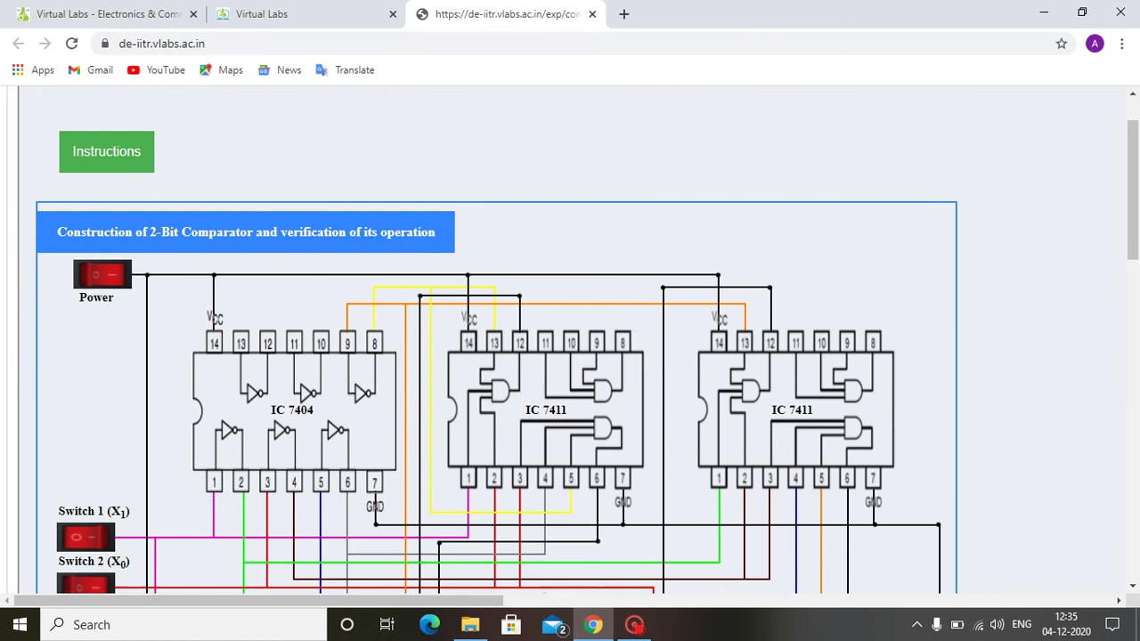